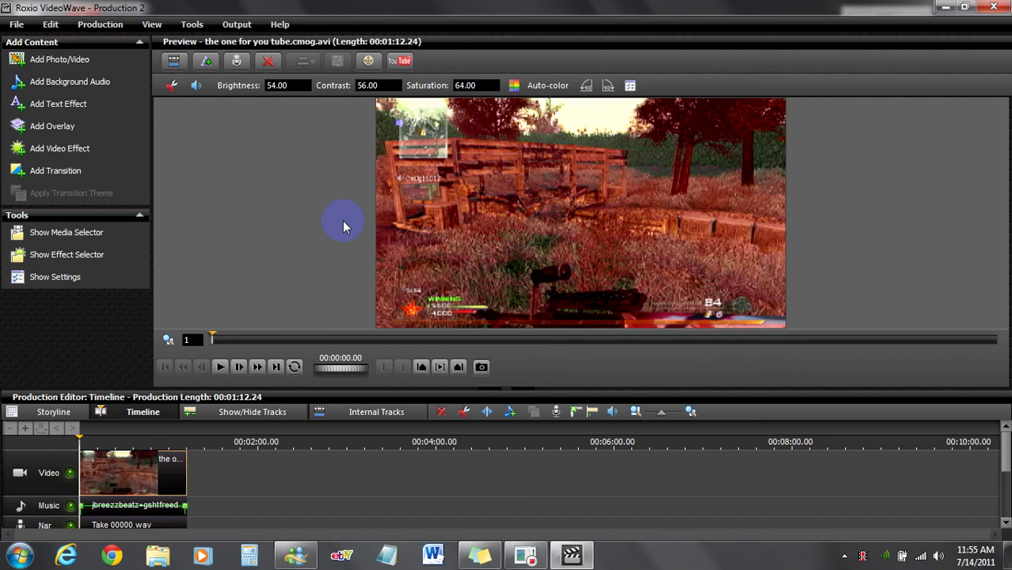
# Select the gameplay video clip on the timeline's Video track
pyautogui.click(187, 467)
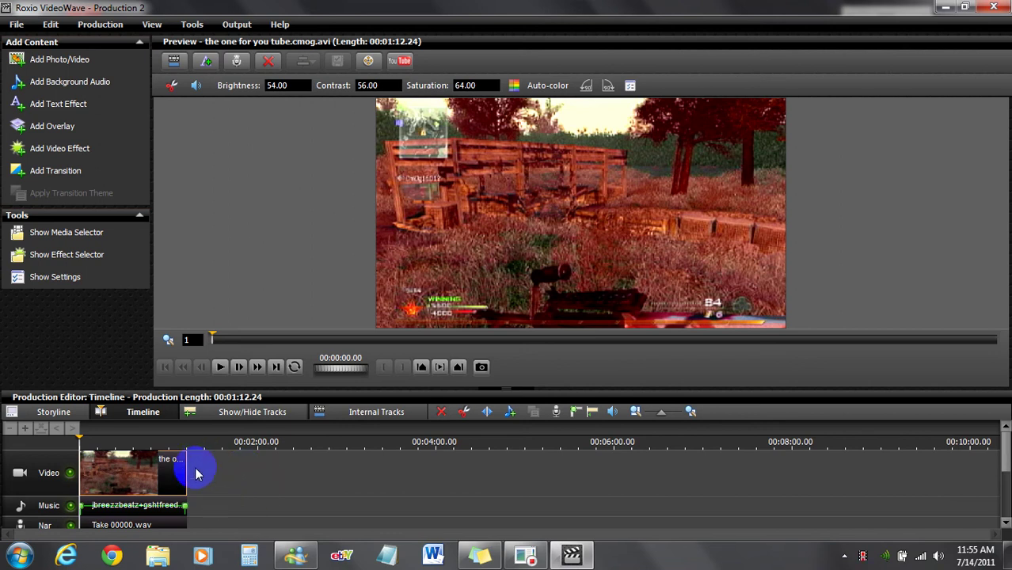
# Open the gameplay clip's native audio in the Audio Editor via Edit > Native Audio
pyautogui.rightClick(143, 471)
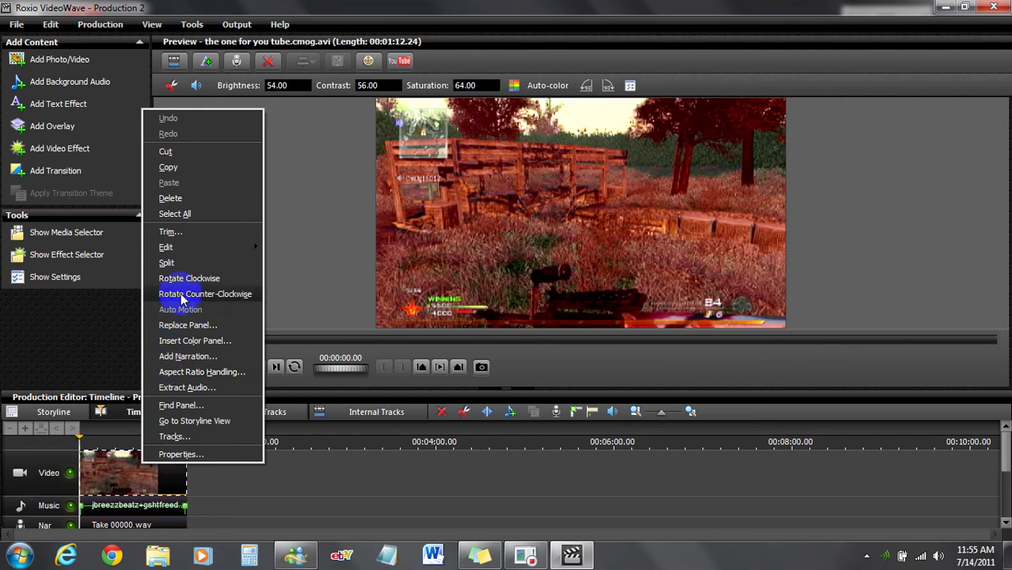
pyautogui.moveTo(200, 247)
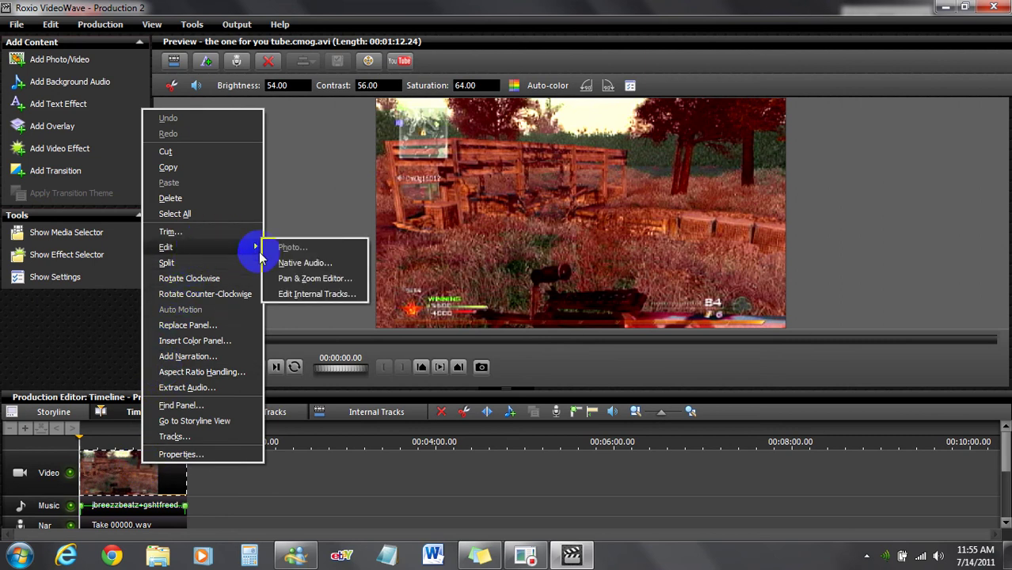
pyautogui.click(321, 264)
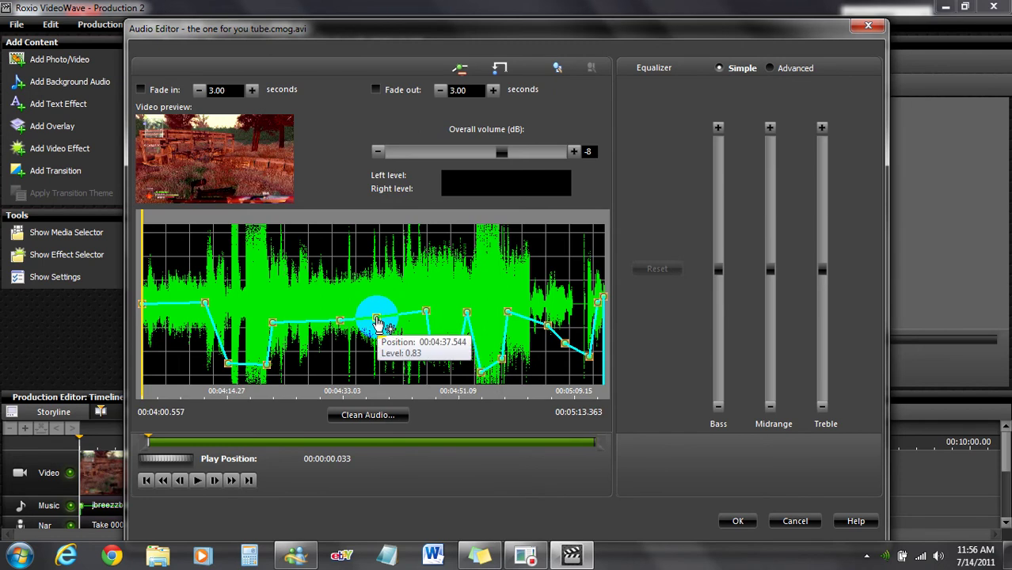
# Lower and raise volume envelope points while previewing the clip's audio
pyautogui.moveTo(377, 320)
pyautogui.mouseDown()
pyautogui.moveTo(384, 365)
pyautogui.moveTo(379, 322)
pyautogui.mouseUp()
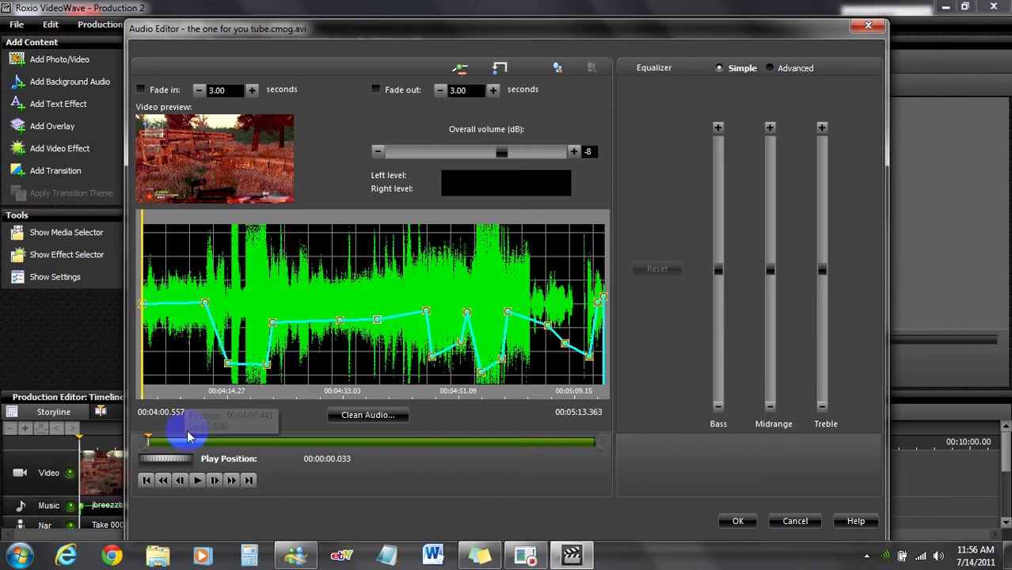
pyautogui.click(198, 481)
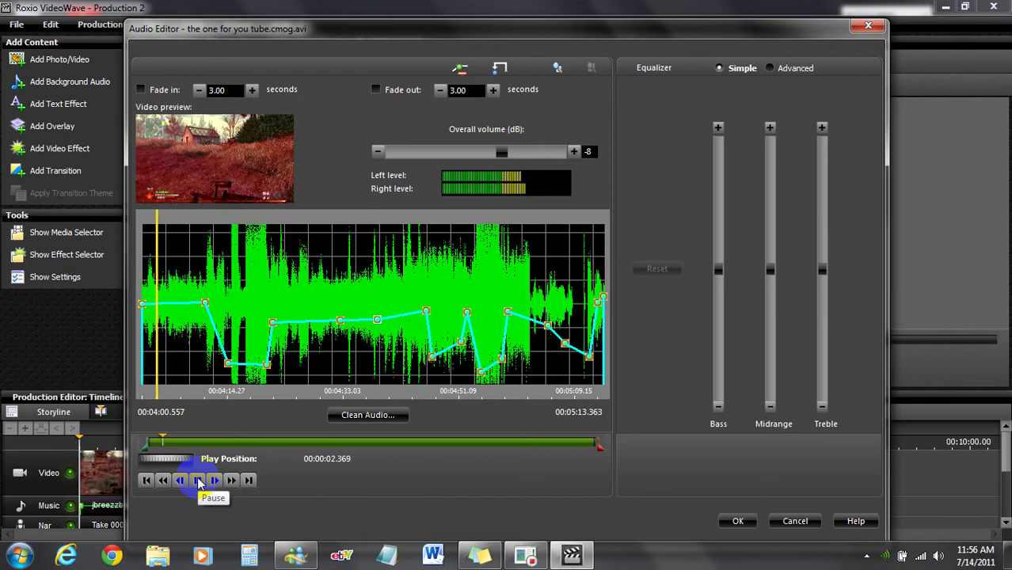
pyautogui.press('XF86AudioLowerVolume')
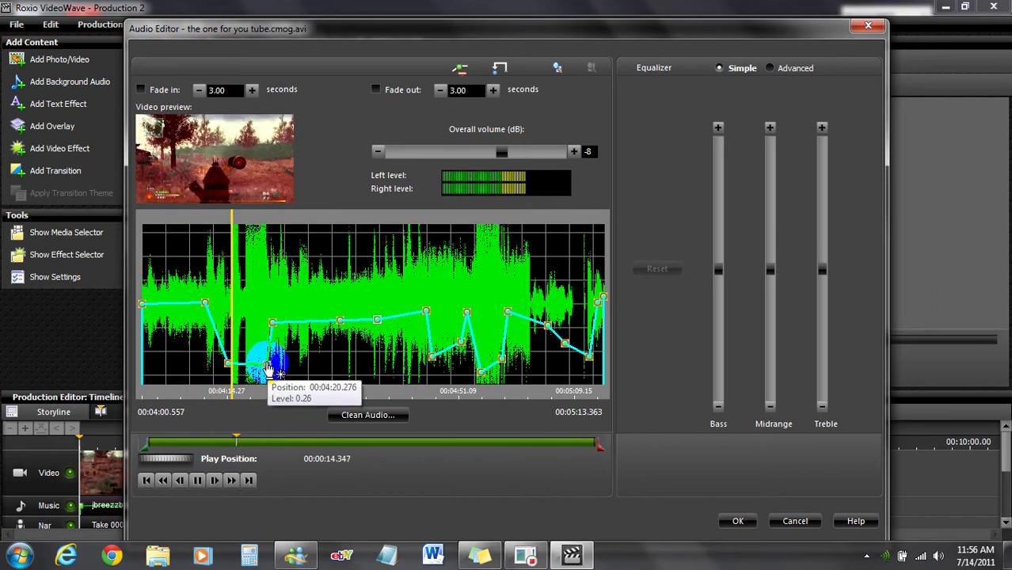
pyautogui.moveTo(269, 367)
pyautogui.mouseDown()
pyautogui.moveTo(250, 337)
pyautogui.moveTo(266, 365)
pyautogui.mouseUp()
pyautogui.click(199, 482)
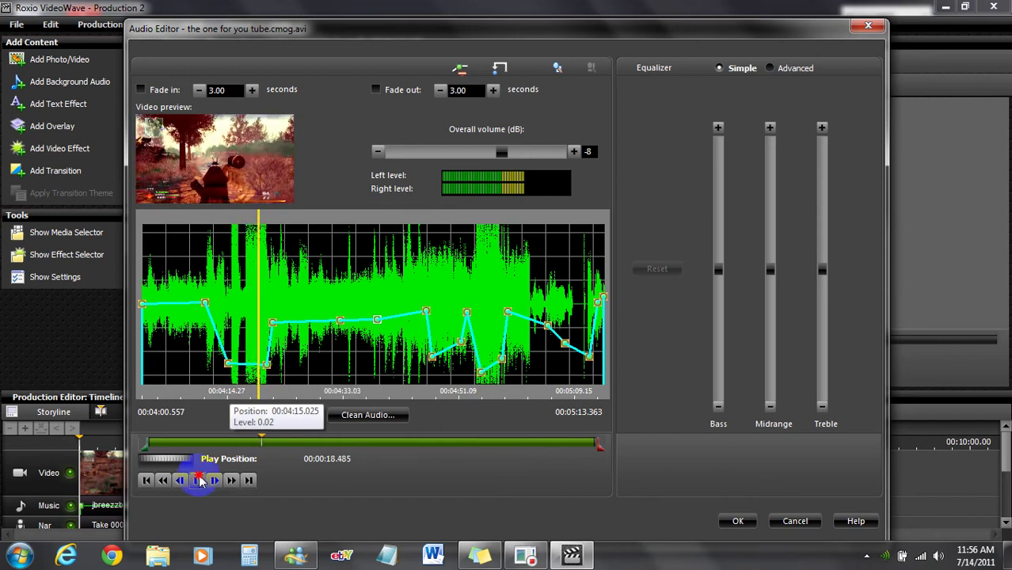
# Raise the low envelope point near 4:15 and add a raised point near 4:20
pyautogui.click(267, 368)
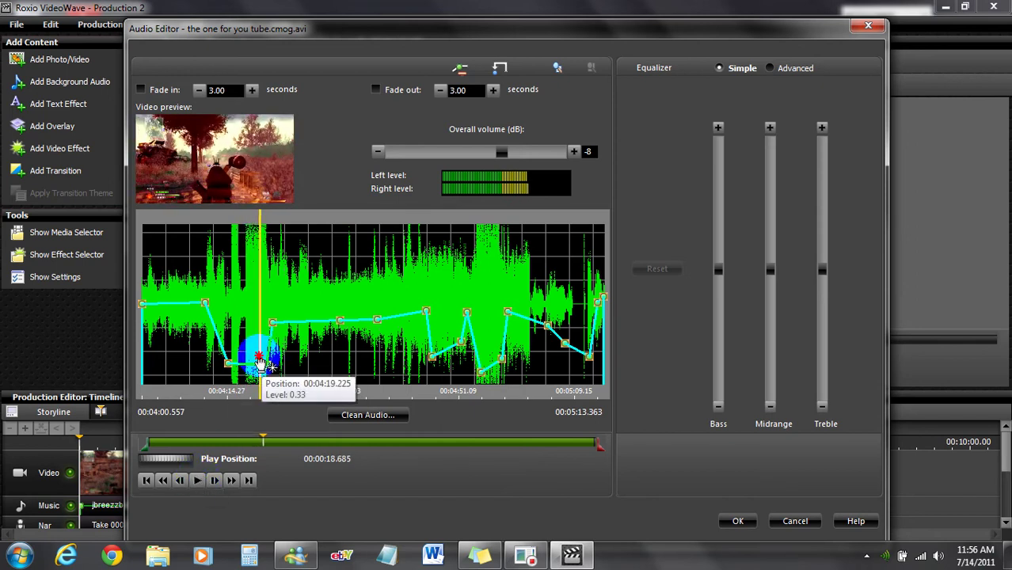
pyautogui.click(241, 319)
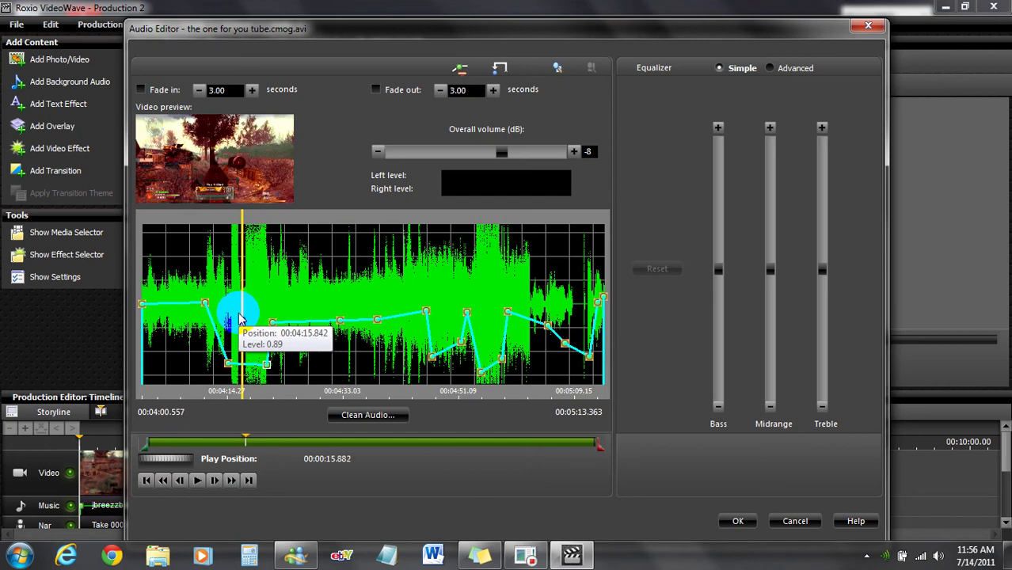
pyautogui.click(267, 366)
pyautogui.moveTo(266, 366)
pyautogui.mouseDown()
pyautogui.moveTo(239, 314)
pyautogui.moveTo(252, 313)
pyautogui.mouseUp()
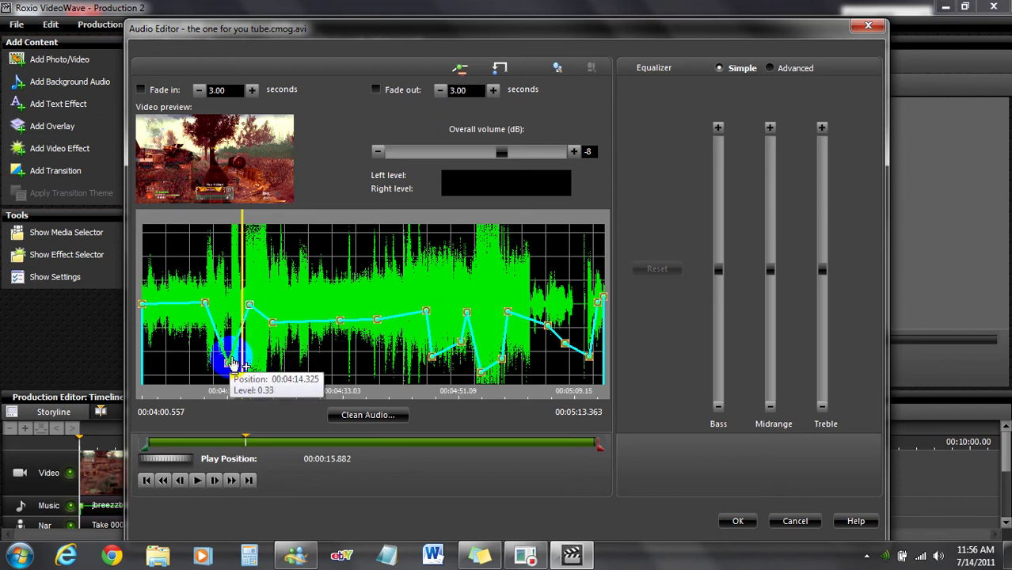
pyautogui.moveTo(271, 316); pyautogui.dragTo(270, 298)
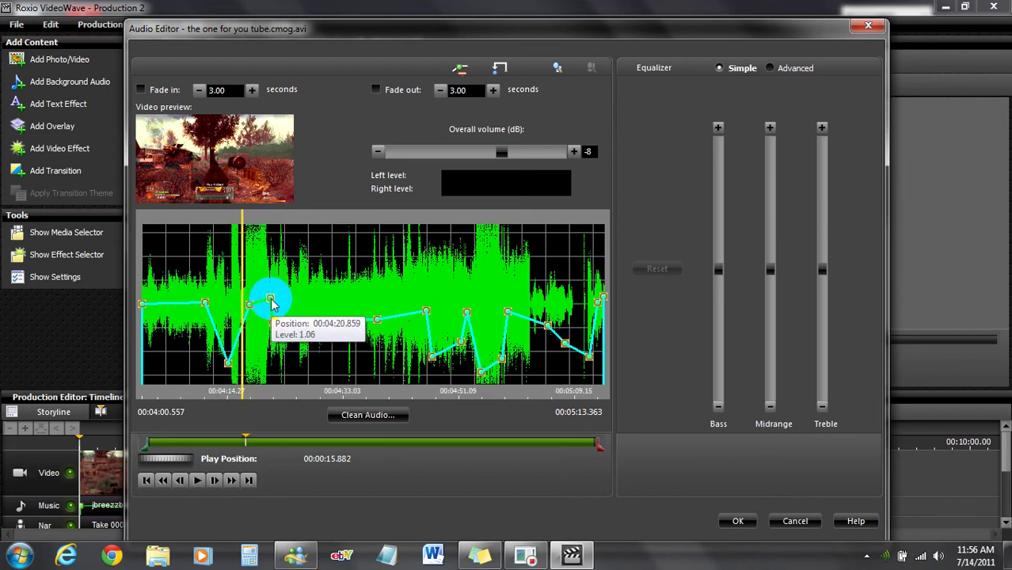
pyautogui.click(198, 481)
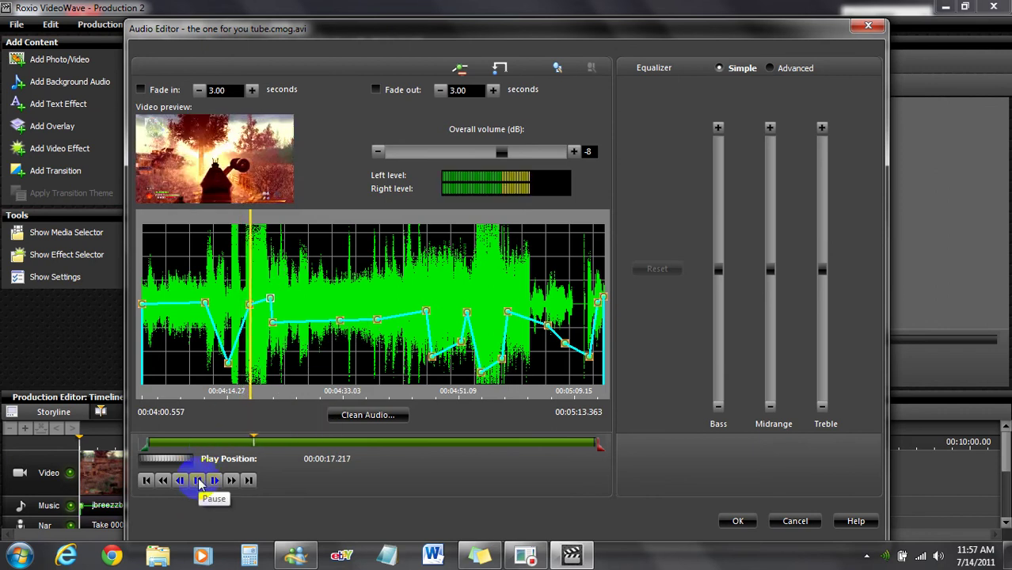
pyautogui.click(198, 481)
# Replay the clip from around 4:11 to check the reshaped envelope
pyautogui.click(265, 240)
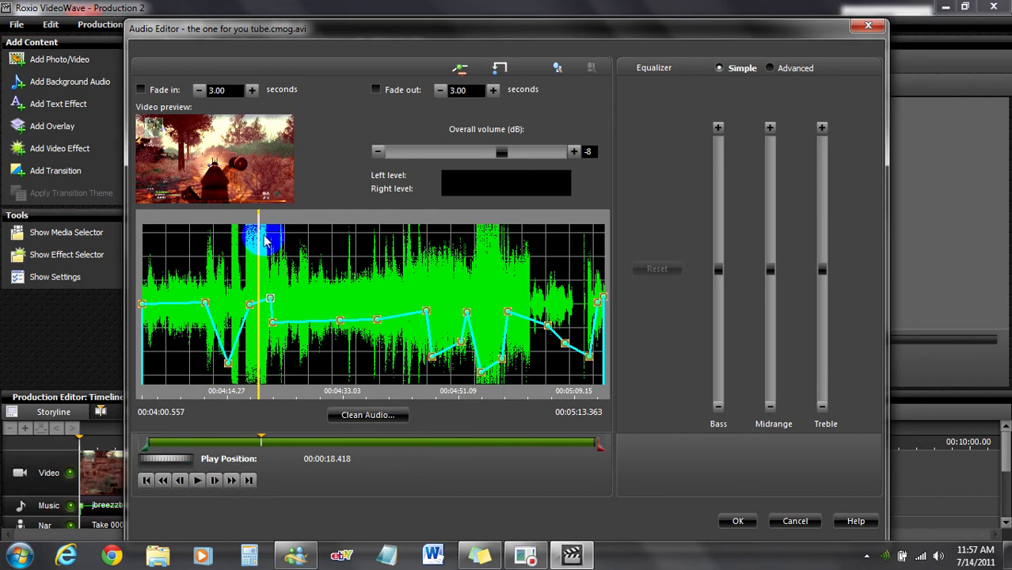
pyautogui.click(260, 247)
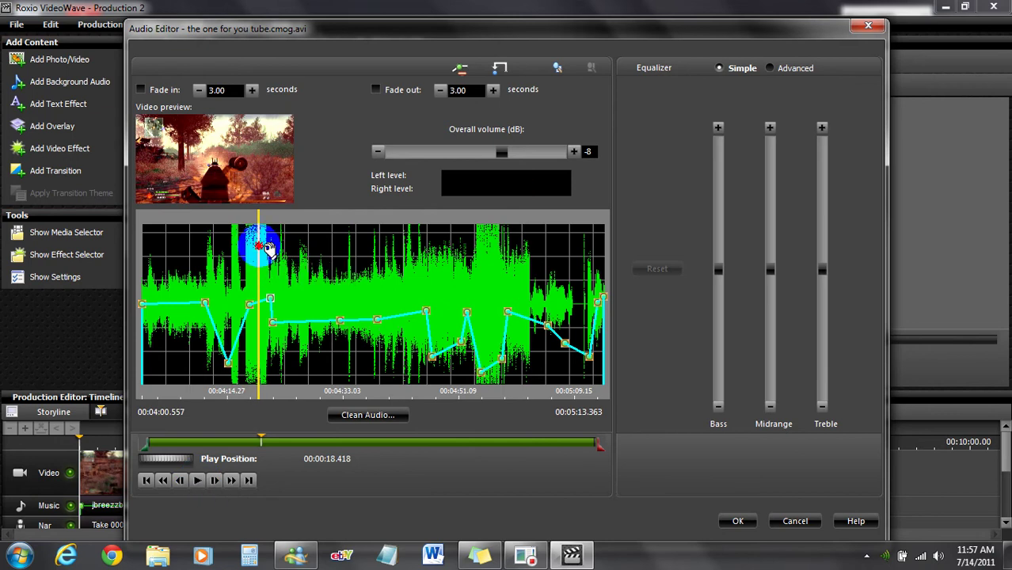
pyautogui.click(221, 255)
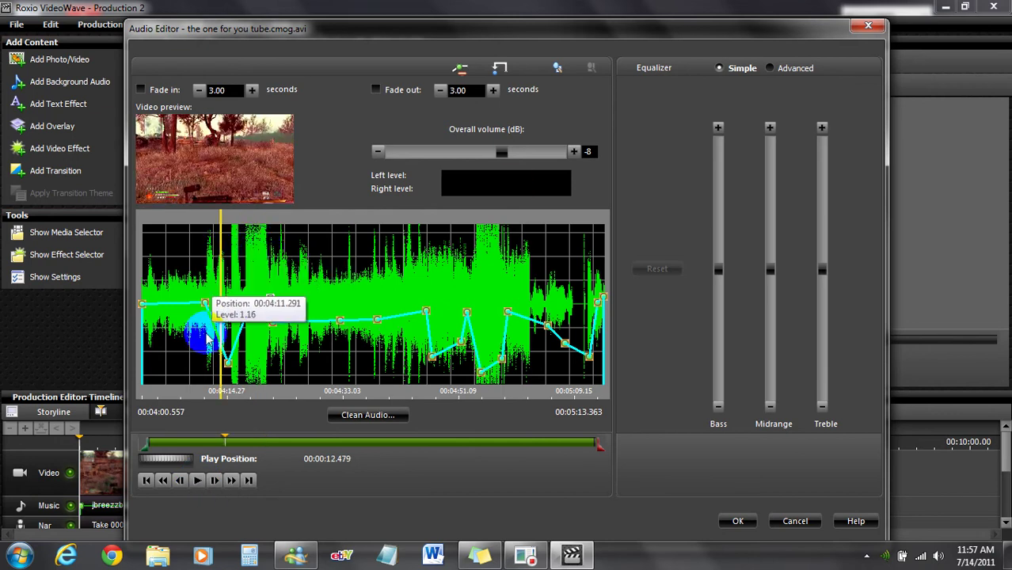
pyautogui.click(206, 480)
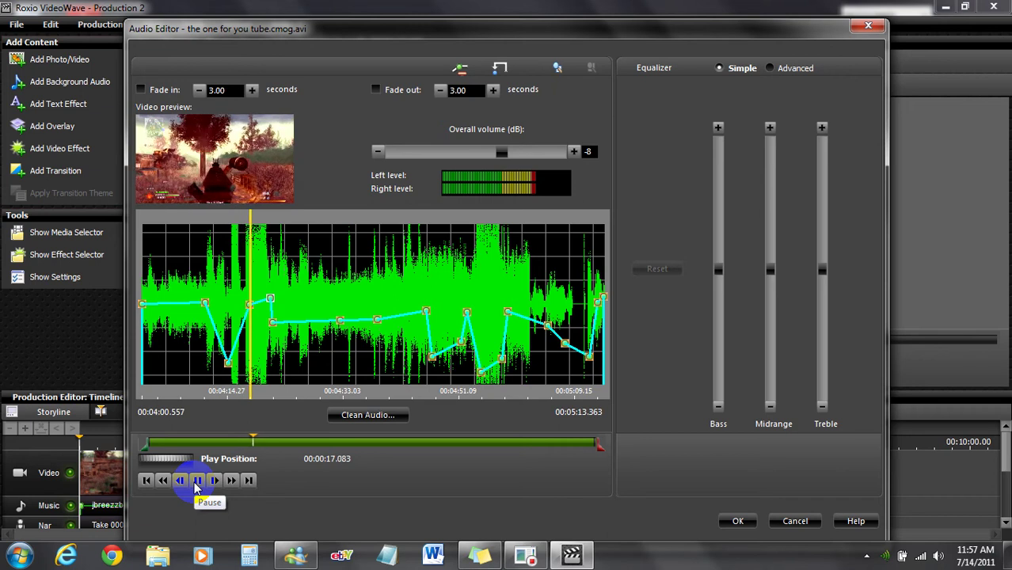
pyautogui.click(198, 481)
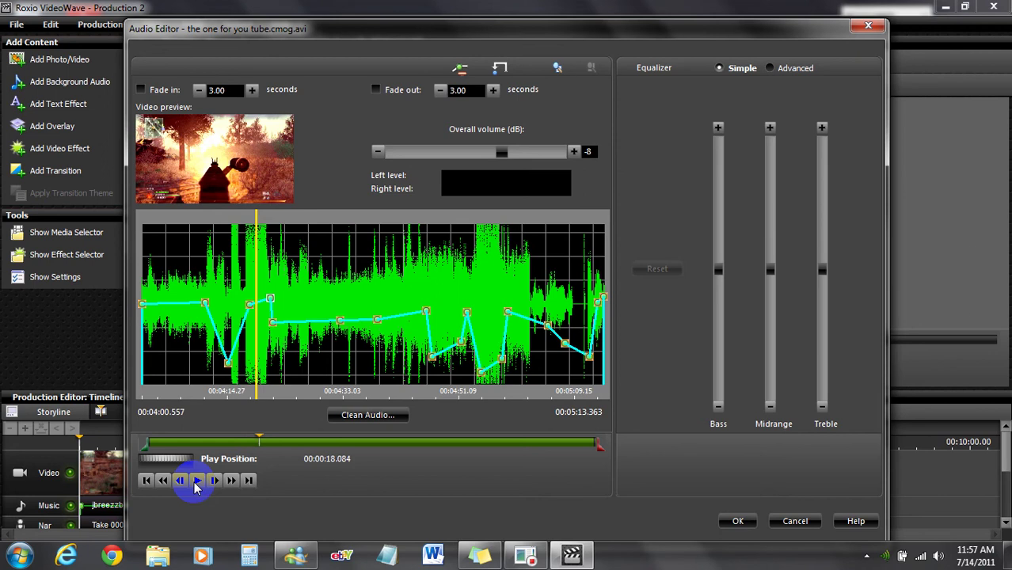
# Switch to the Advanced equalizer, lower the envelope point near 4:18, and apply with OK
pyautogui.click(770, 69)
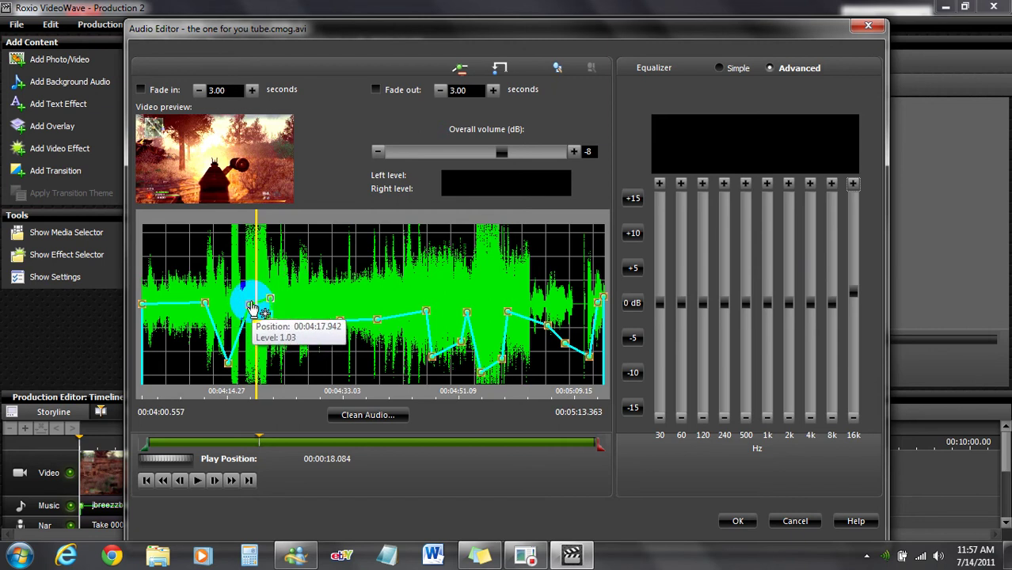
pyautogui.moveTo(258, 311)
pyautogui.mouseDown()
pyautogui.moveTo(263, 364)
pyautogui.moveTo(264, 355)
pyautogui.mouseUp()
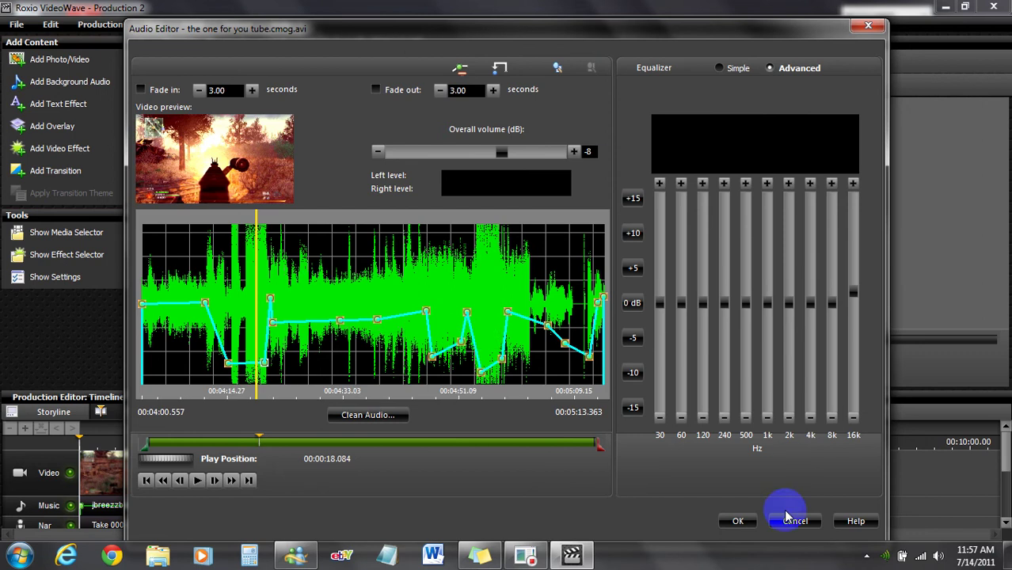
pyautogui.click(734, 522)
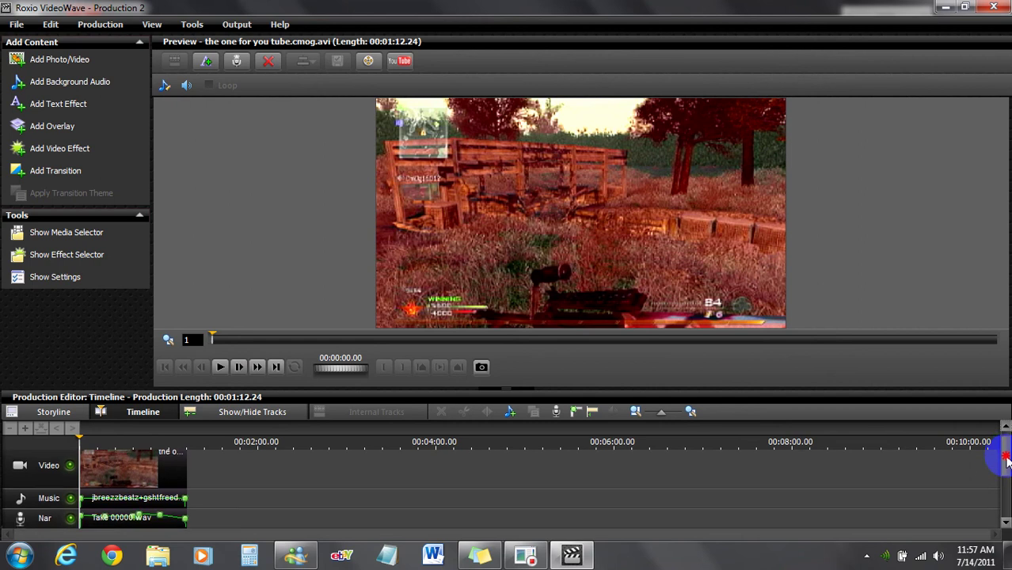
pyautogui.moveTo(1006, 456); pyautogui.dragTo(1002, 465)
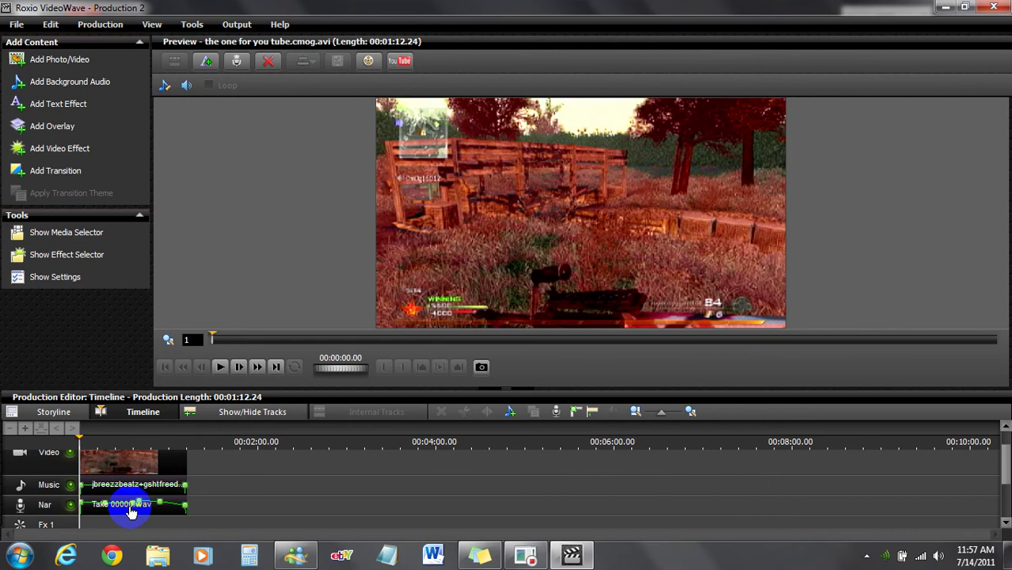
pyautogui.click(131, 510)
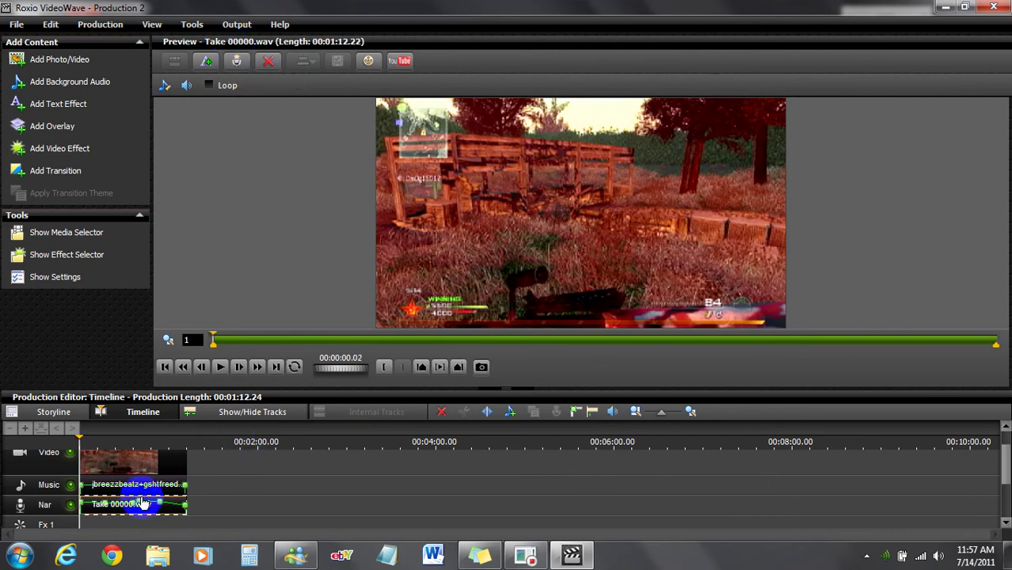
pyautogui.rightClick(133, 502)
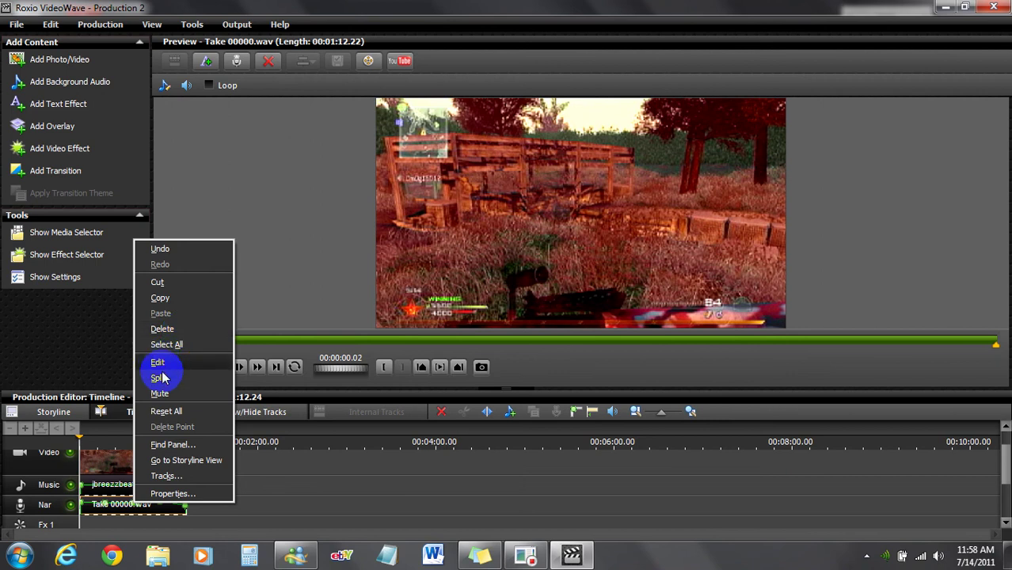
pyautogui.click(115, 507)
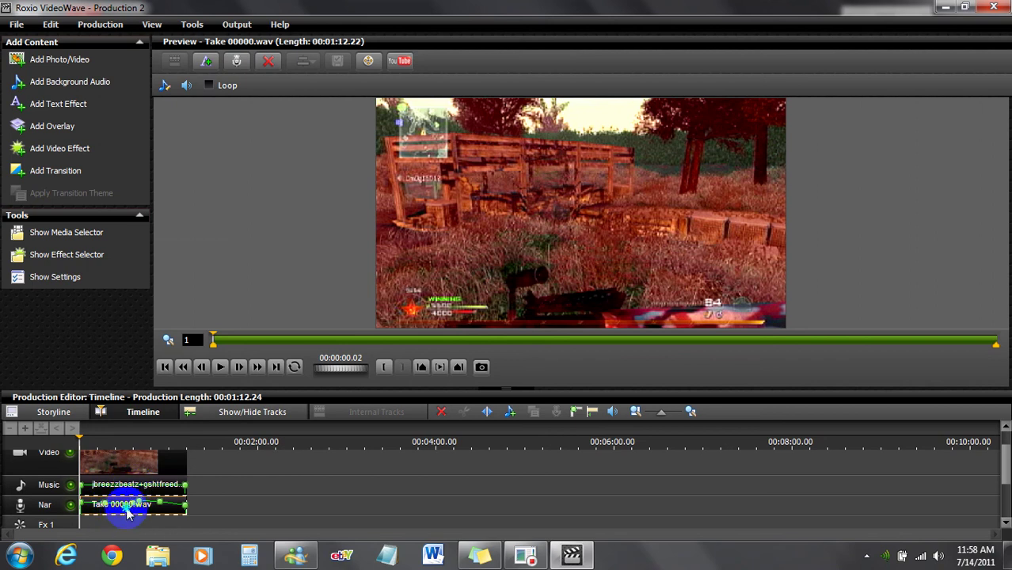
pyautogui.rightClick(127, 513)
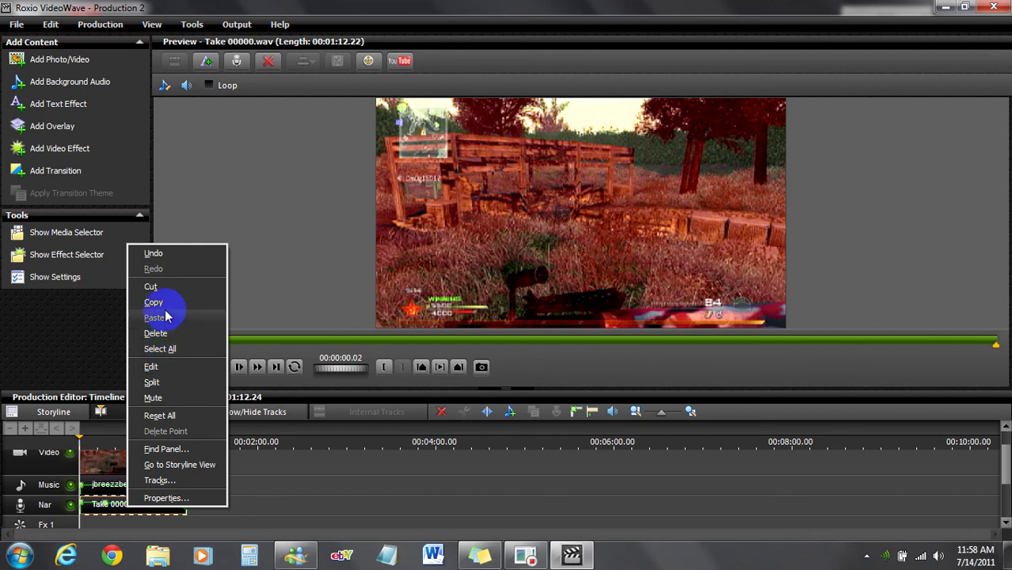
# Open the narration clip for editing and preview it to about 6.5 seconds
pyautogui.click(170, 369)
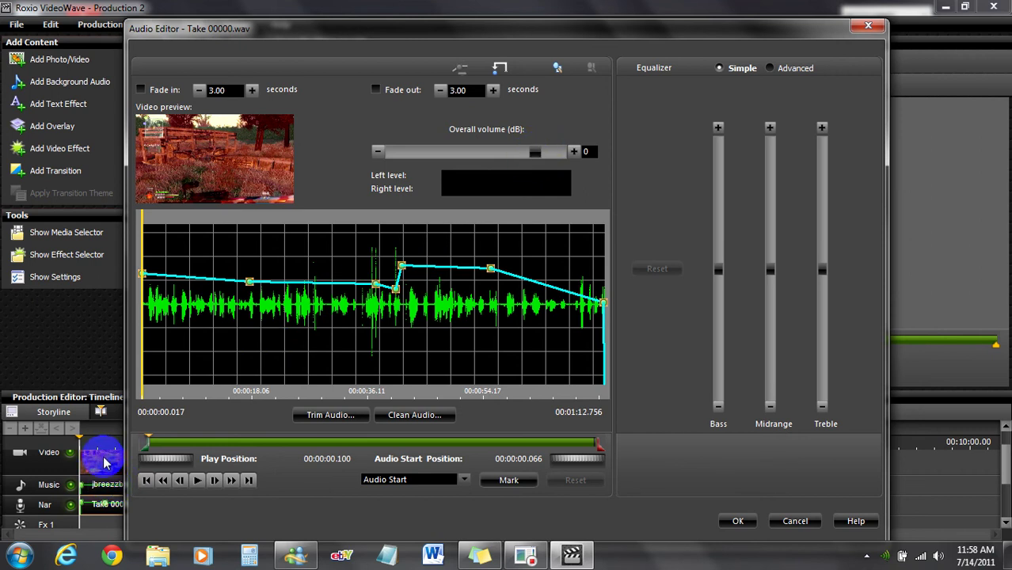
pyautogui.click(194, 485)
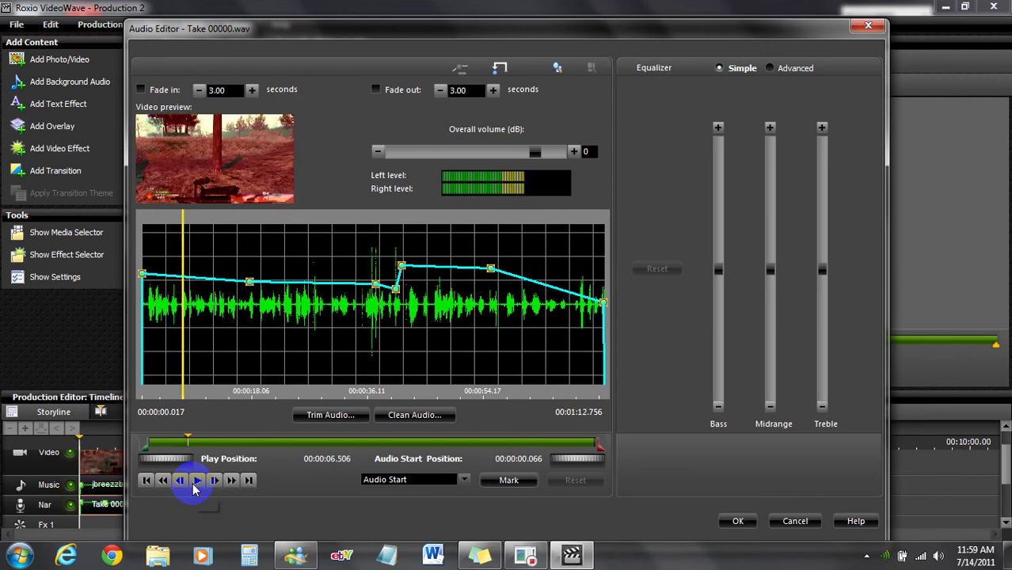
pyautogui.click(194, 486)
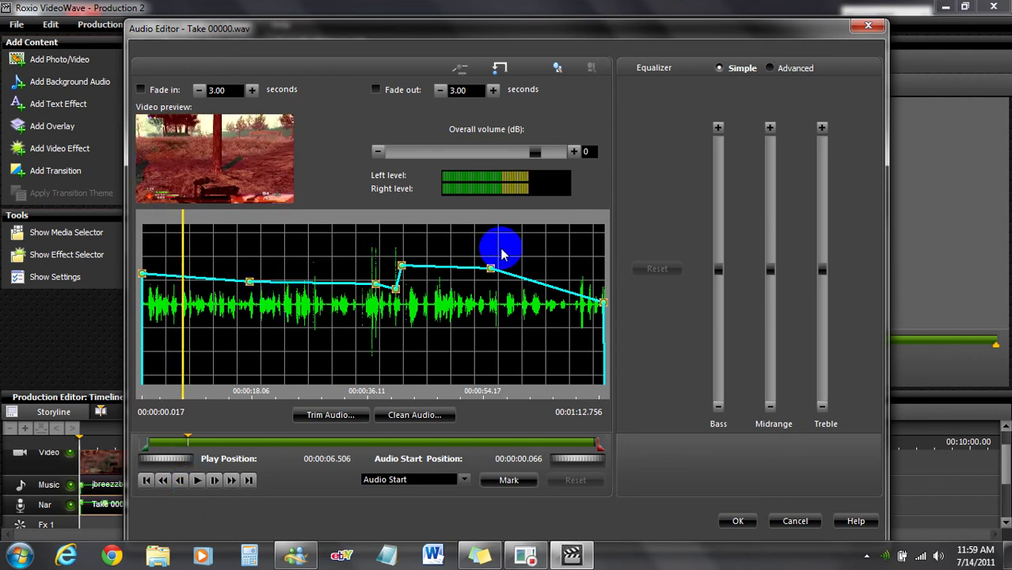
# Raise a narration envelope point, show the ten-band equalizer, and open the trimmer
pyautogui.moveTo(403, 268)
pyautogui.mouseDown()
pyautogui.moveTo(385, 192)
pyautogui.moveTo(431, 154)
pyautogui.mouseUp()
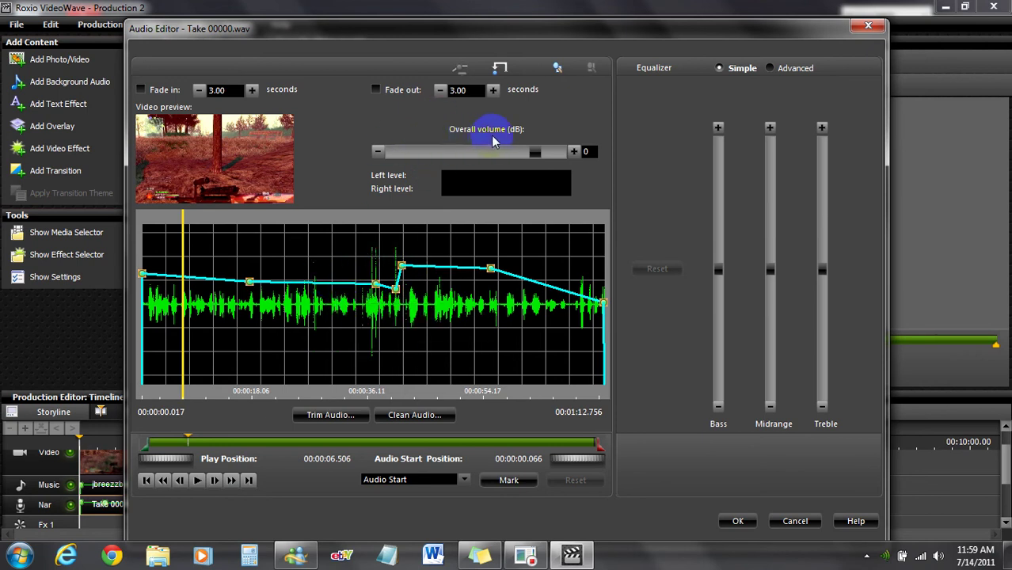
pyautogui.click(772, 69)
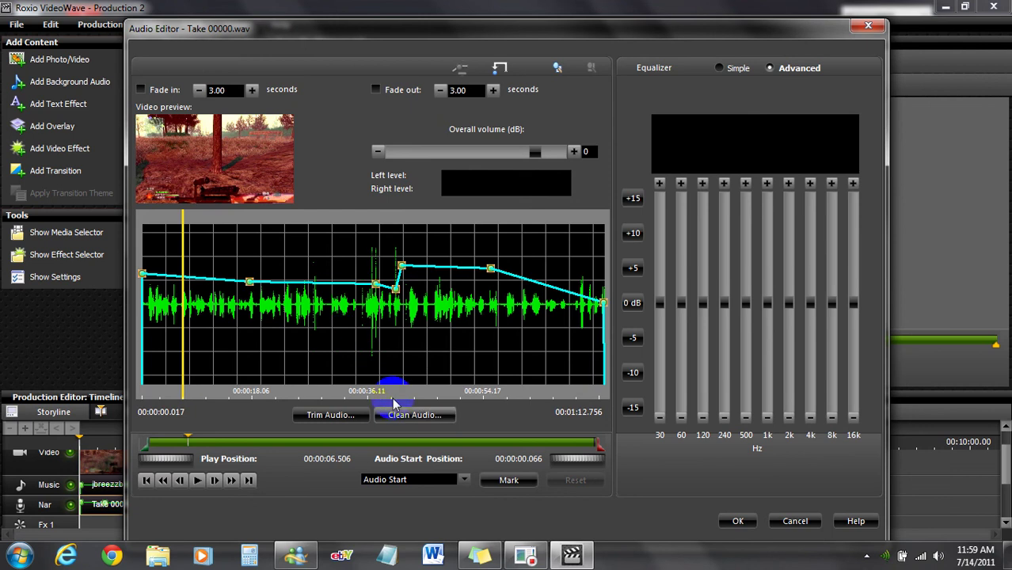
pyautogui.click(339, 415)
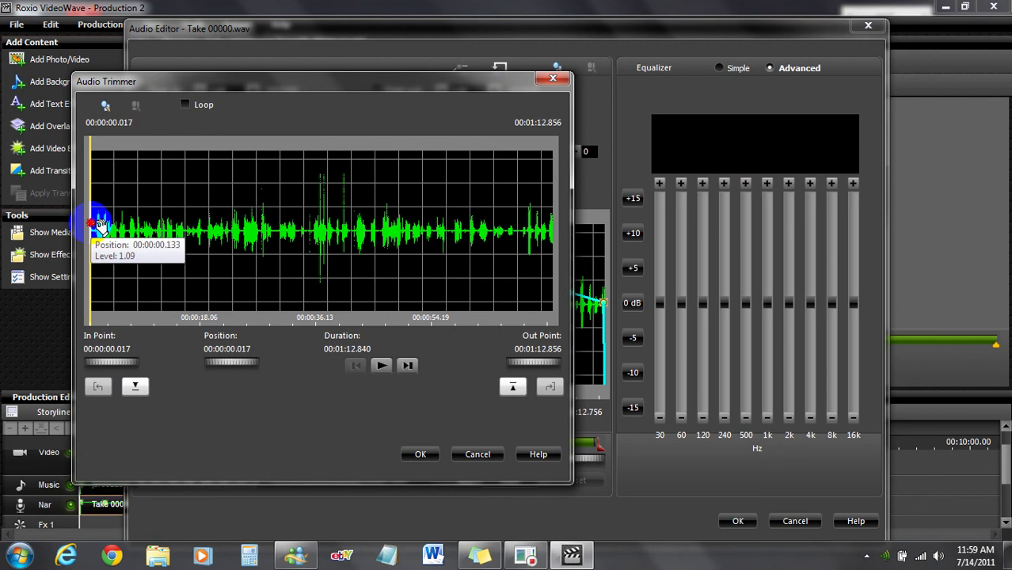
pyautogui.click(130, 225)
pyautogui.click(135, 388)
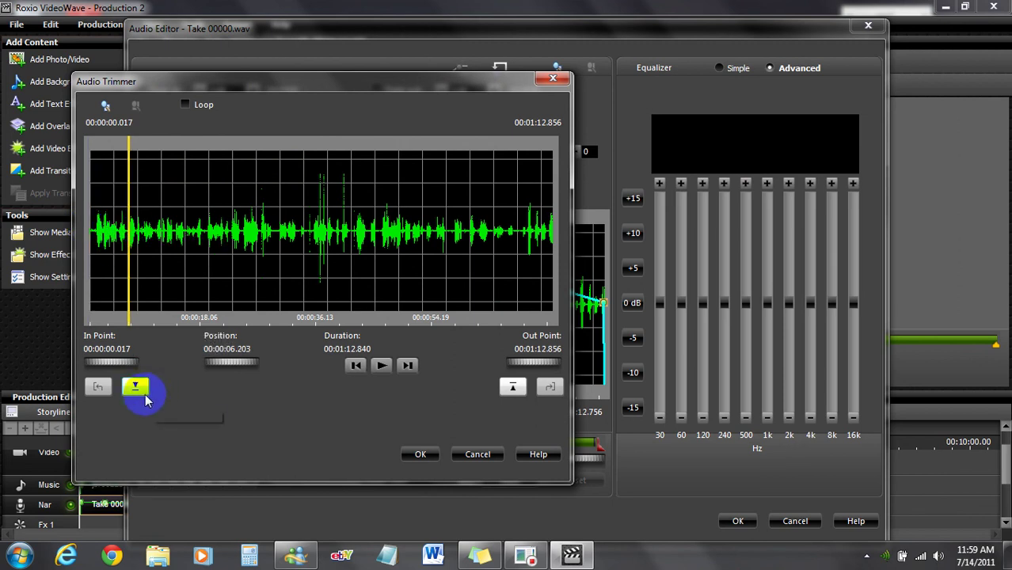
pyautogui.click(135, 388)
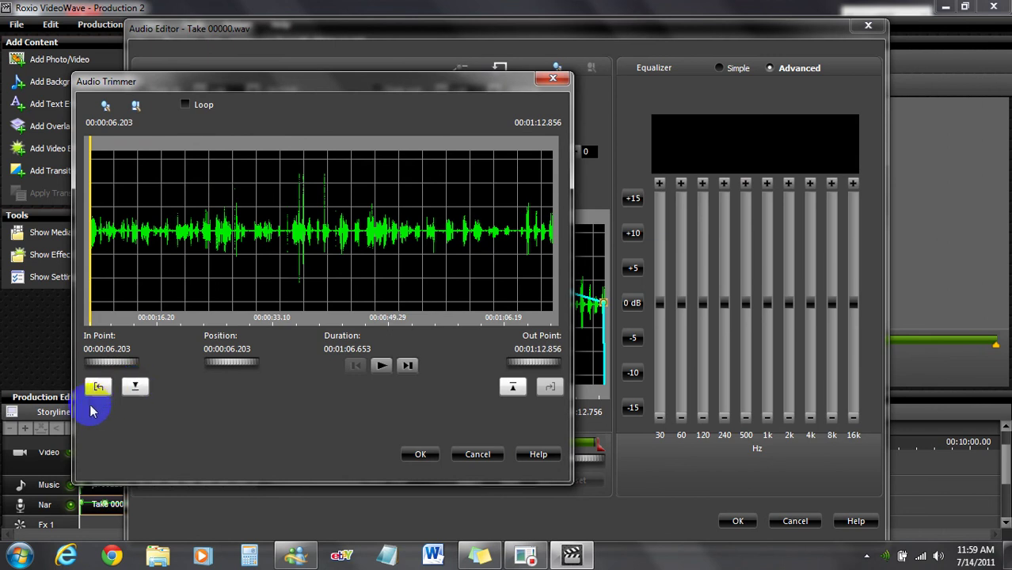
pyautogui.click(98, 389)
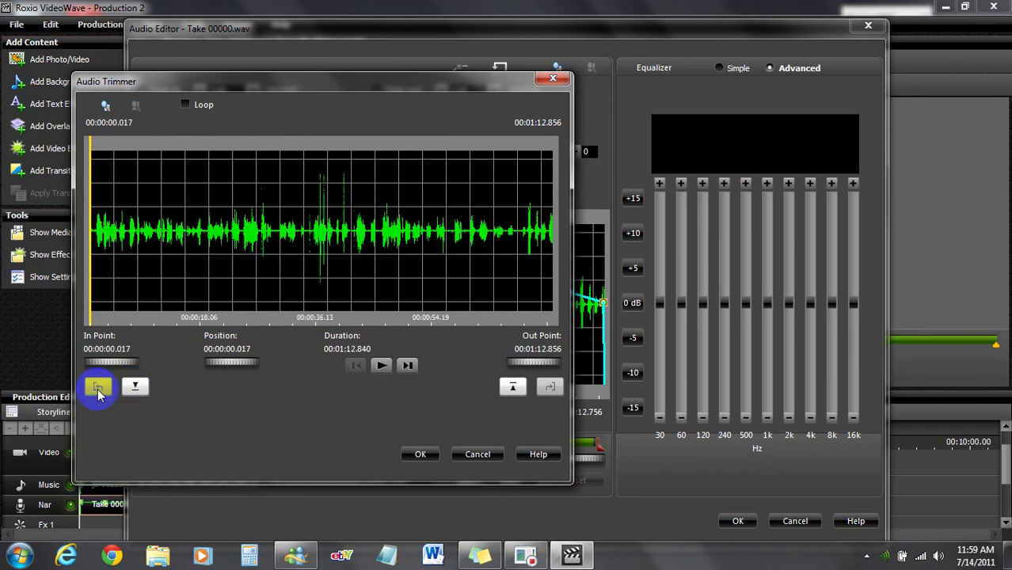
pyautogui.click(421, 453)
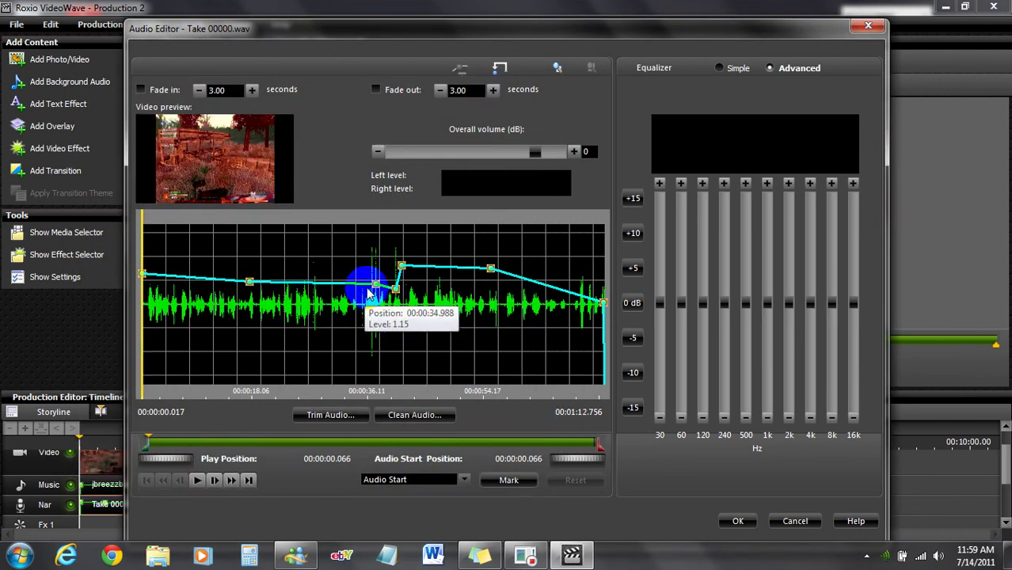
# Add a lowered narration envelope point near 0:28, apply with OK, and select the music clip
pyautogui.click(320, 285)
pyautogui.moveTo(321, 286); pyautogui.dragTo(323, 283)
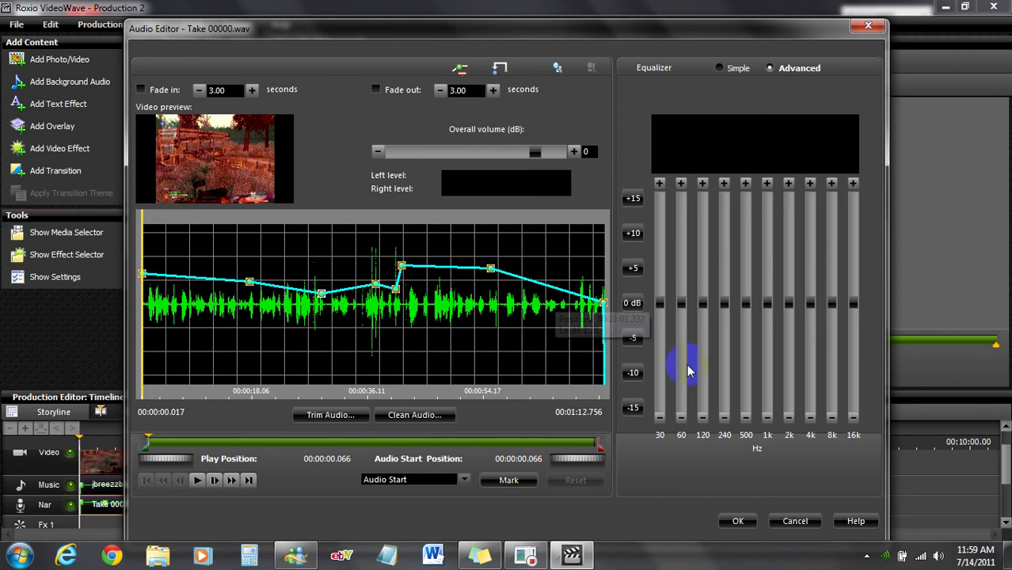
pyautogui.click(734, 521)
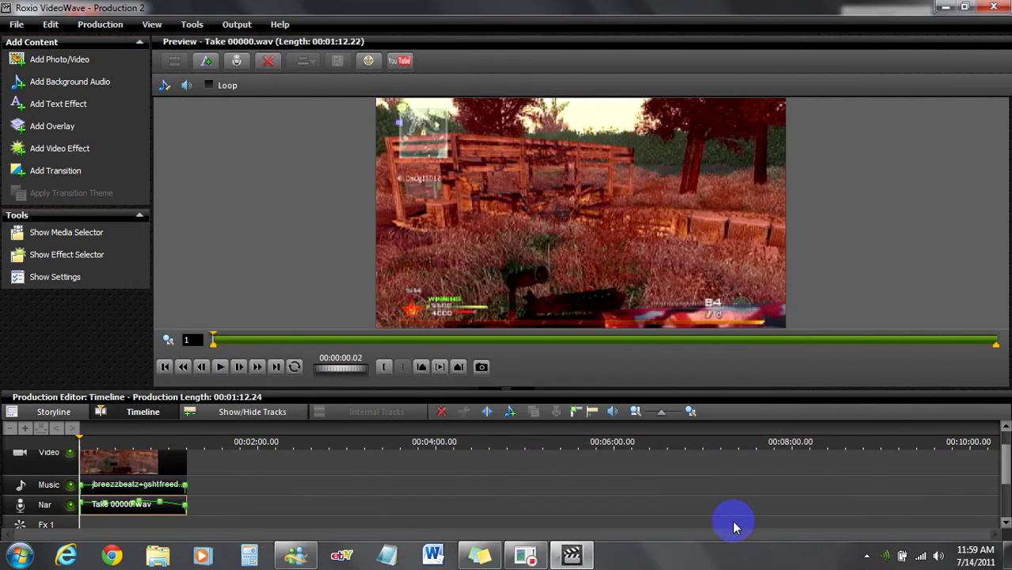
pyautogui.click(157, 490)
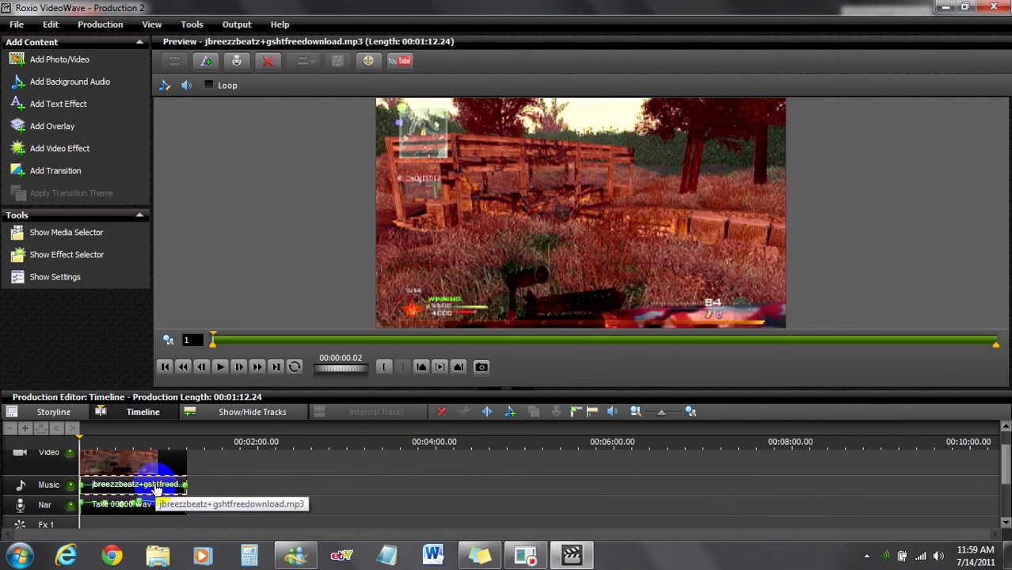
# Edit the music clip to -9 dB overall with boosted 8k and 16k, and apply
pyautogui.rightClick(157, 490)
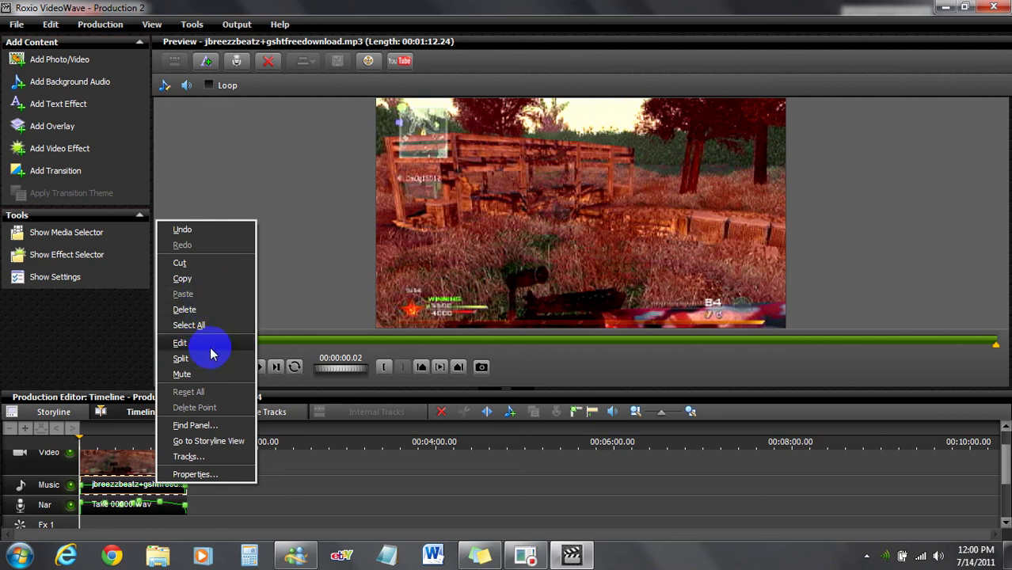
pyautogui.click(220, 344)
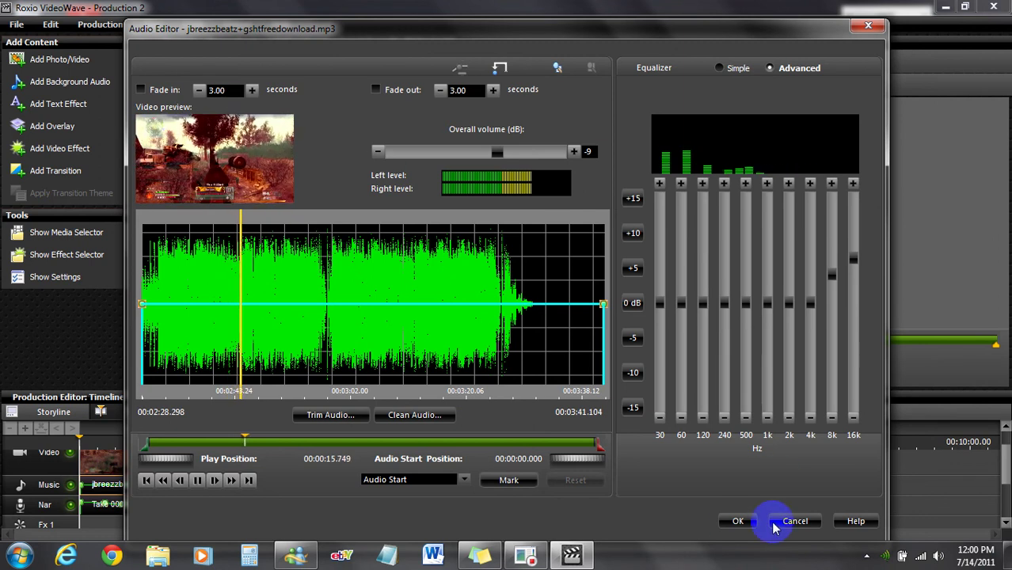
pyautogui.click(735, 521)
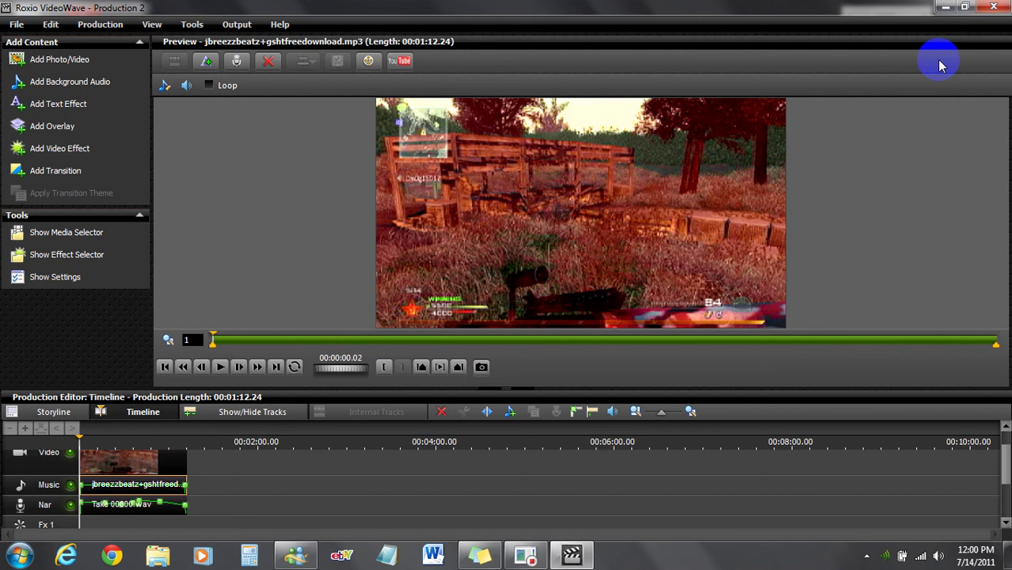
# Minimize the Roxio VideoWave window to show the desktop
pyautogui.click(944, 8)
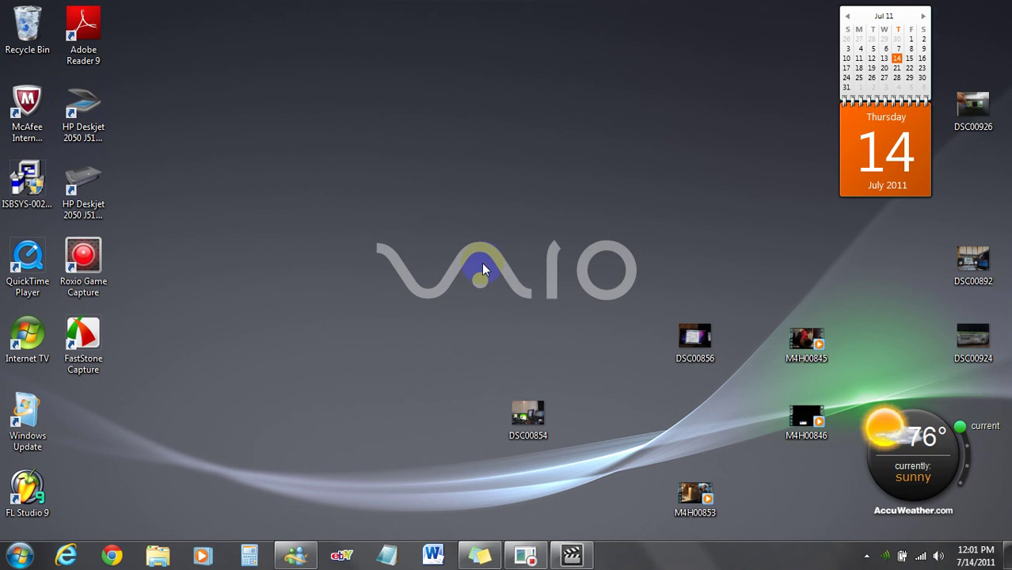